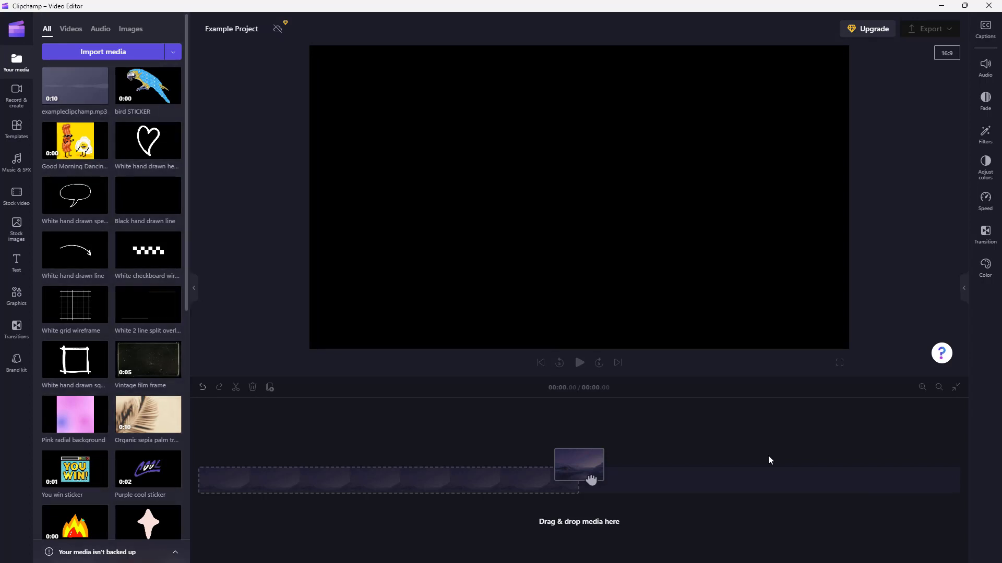
Open the Record & create panel in Example Project to see the screen, camera and text-to-speech options.
{"action": "left_click", "coordinate": [16, 95]}
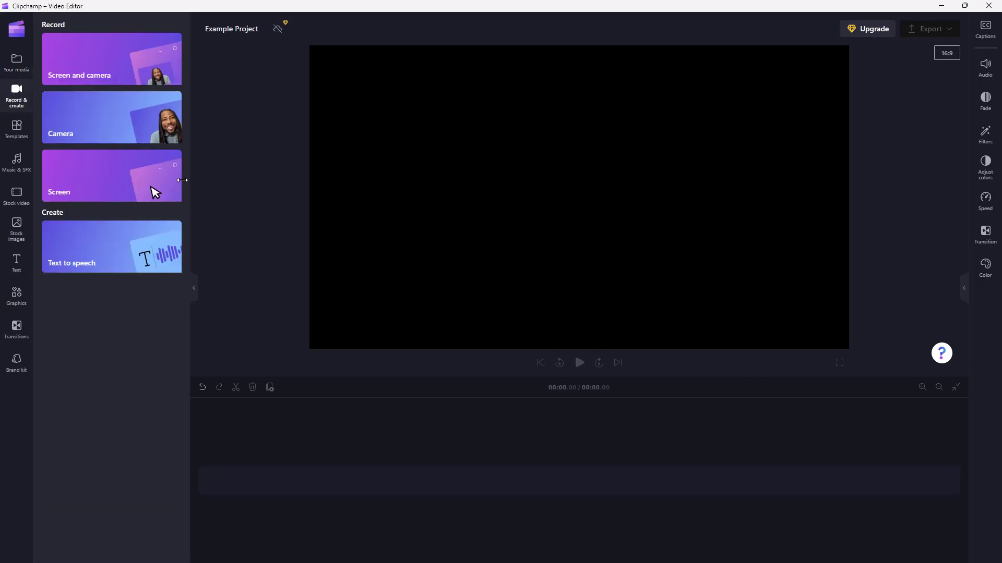
Choose the Screen recording option to bring up the recorder at 00:00 of a 30:00 limit.
{"action": "mouse_move", "coordinate": [168, 177]}
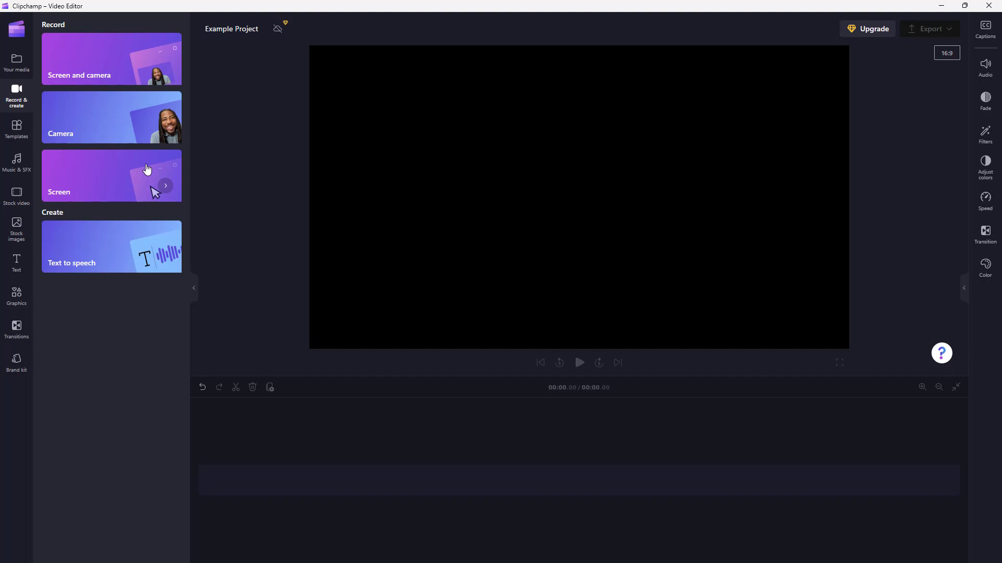
{"action": "left_click", "coordinate": [112, 172]}
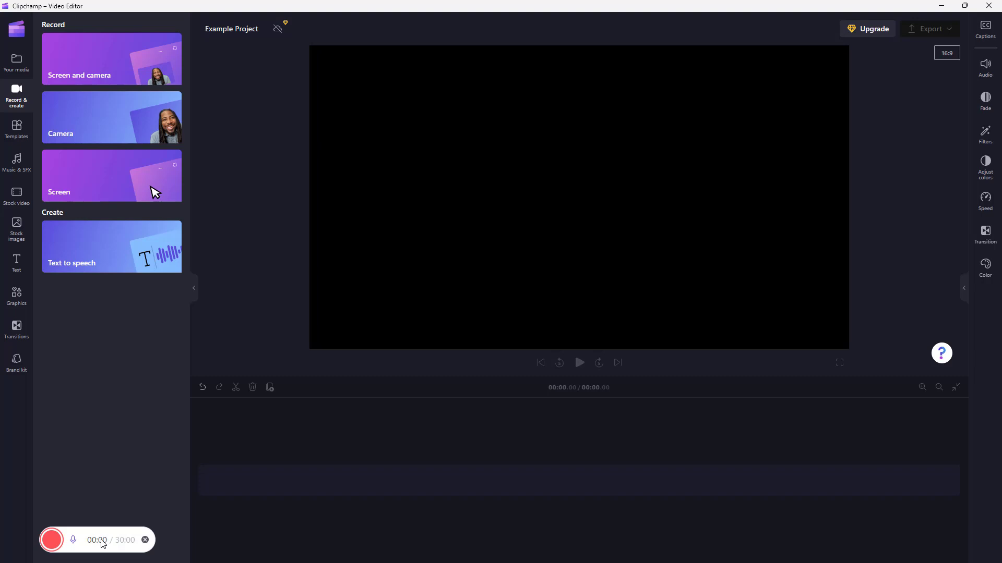
Start recording the entire Screen 1 with system audio, after checking the Window and Tab alternatives.
{"action": "left_click", "coordinate": [56, 542]}
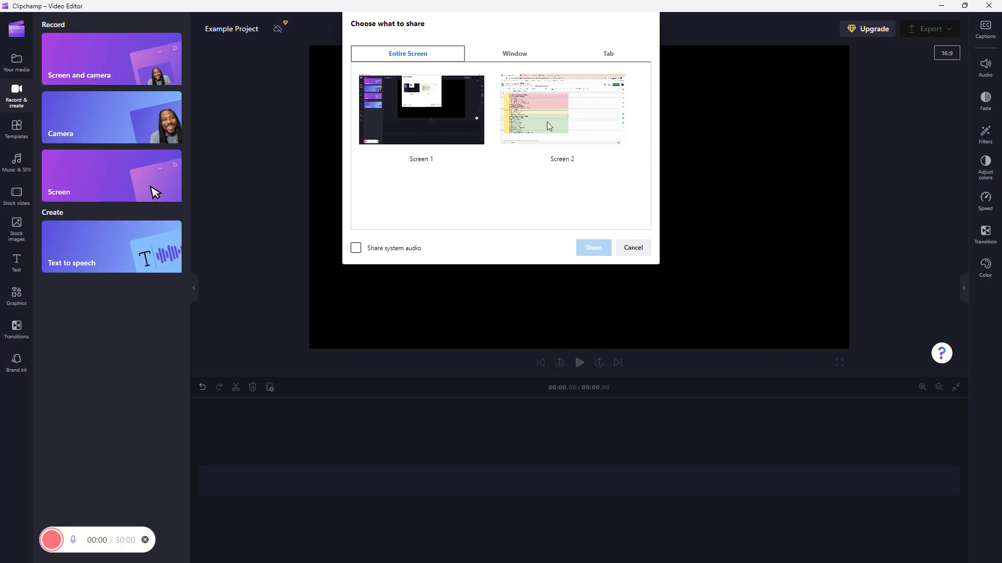
{"action": "left_click", "coordinate": [439, 131]}
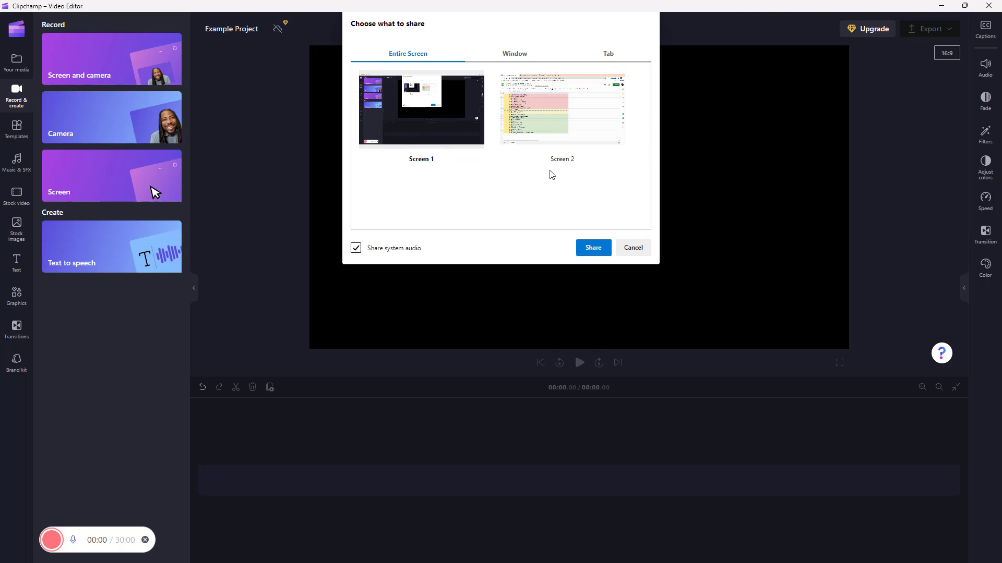
{"action": "left_click", "coordinate": [514, 55]}
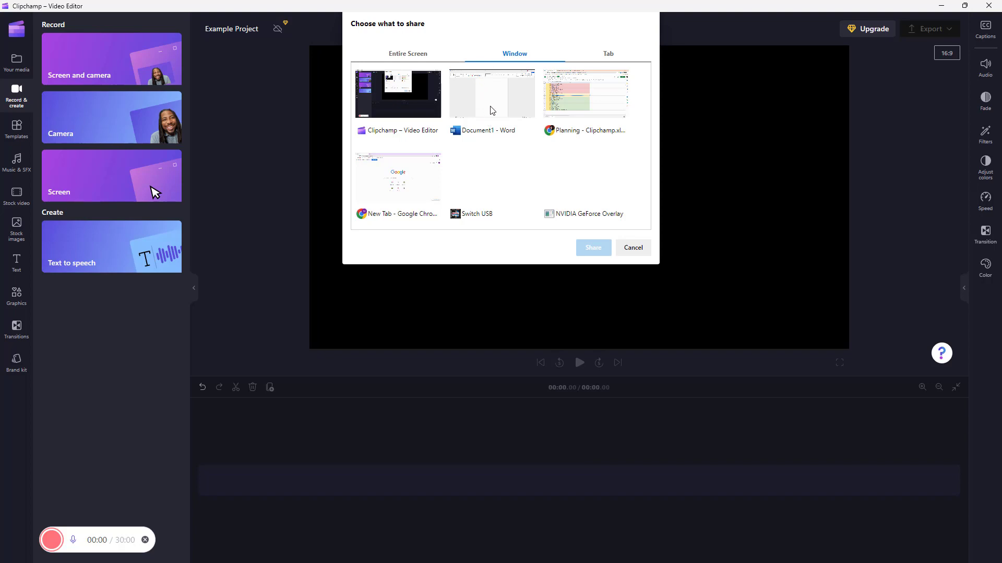
{"action": "left_click", "coordinate": [607, 54]}
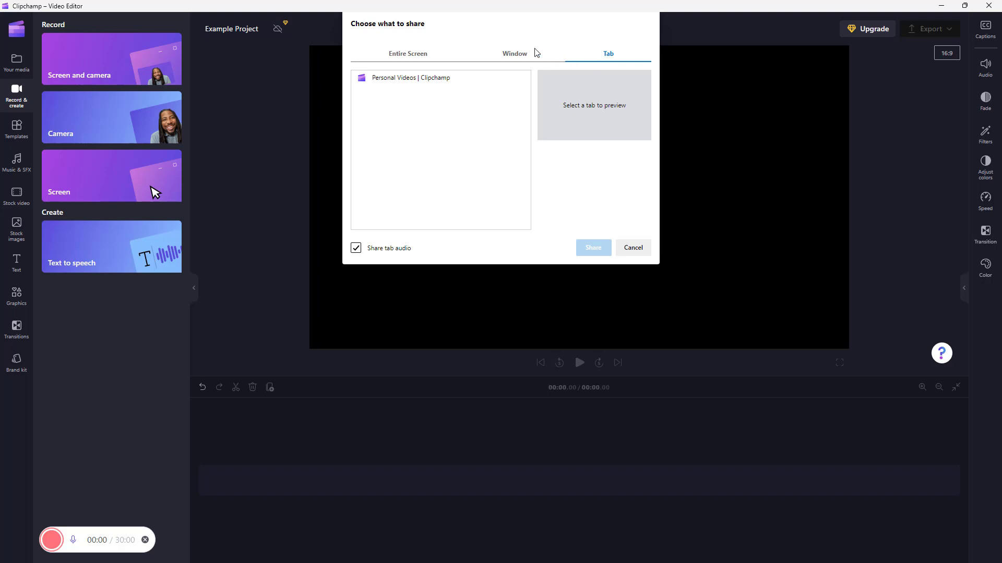
{"action": "left_click", "coordinate": [417, 56]}
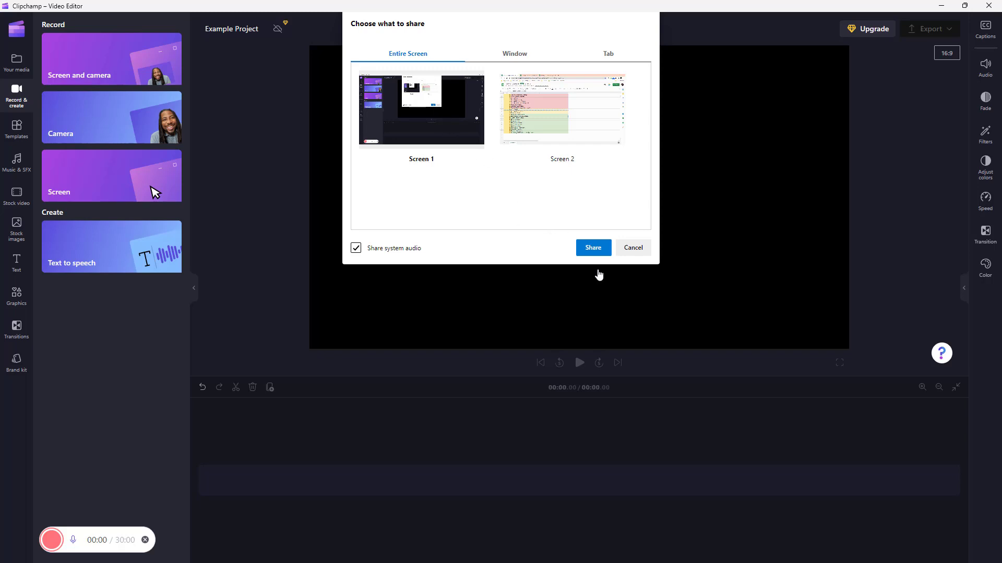
{"action": "left_click", "coordinate": [595, 249]}
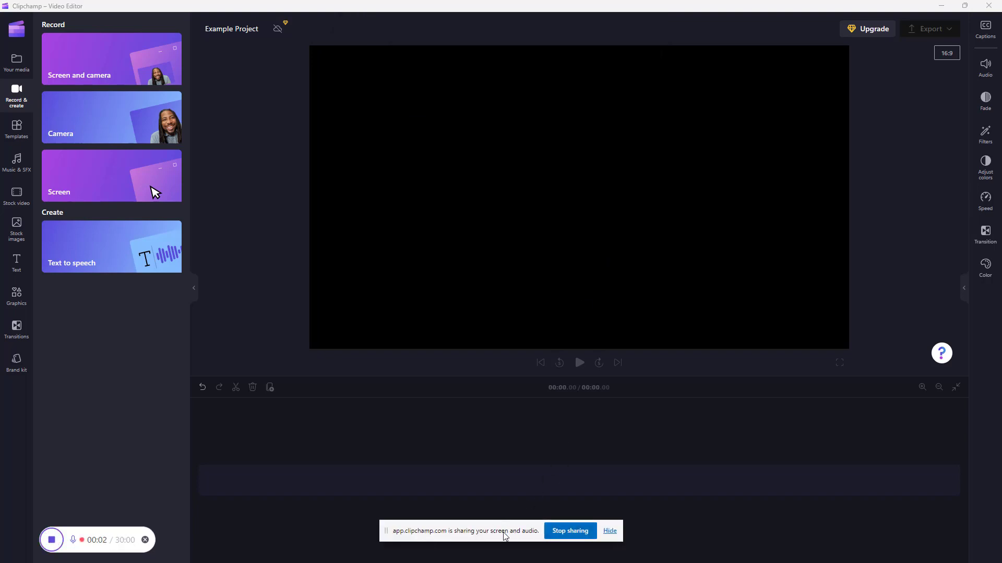
Hide the sharing bar, briefly capture the blank Word document, then maximize Clipchamp again.
{"action": "left_click", "coordinate": [609, 531]}
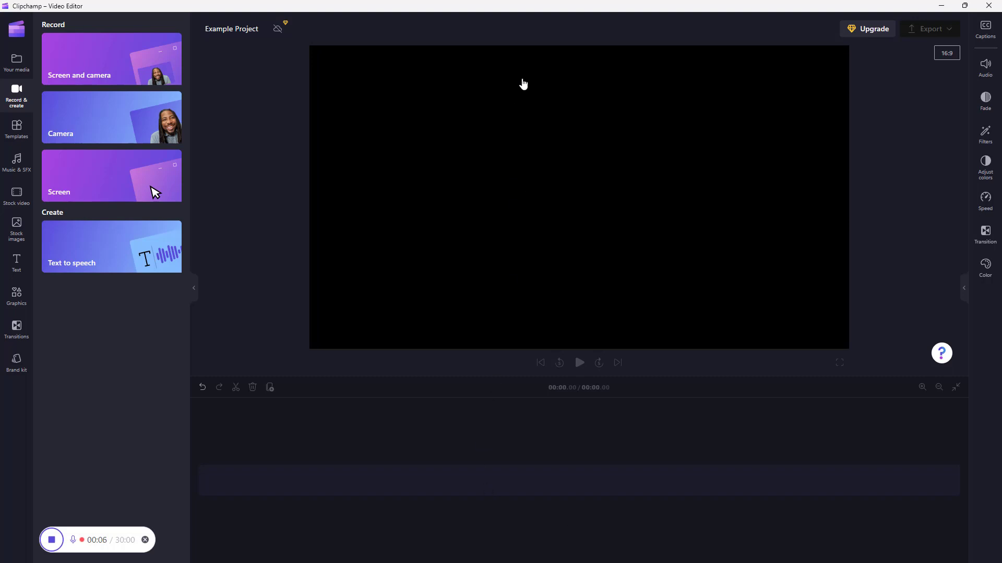
{"action": "left_click_drag", "start_coordinate": [469, 9], "coordinate": [505, 374]}
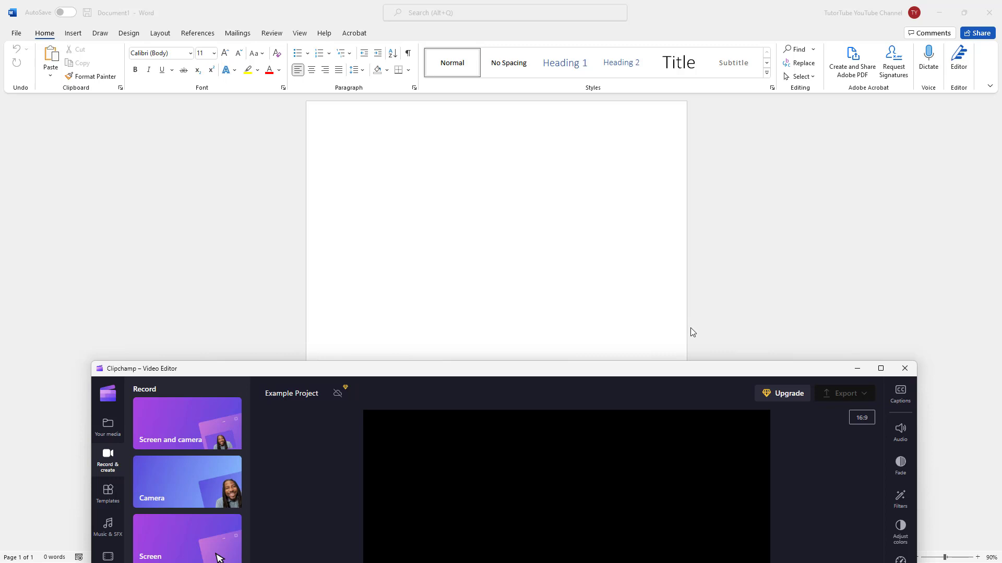
{"action": "left_click_drag", "start_coordinate": [683, 372], "coordinate": [678, 348]}
{"action": "left_click", "coordinate": [875, 345]}
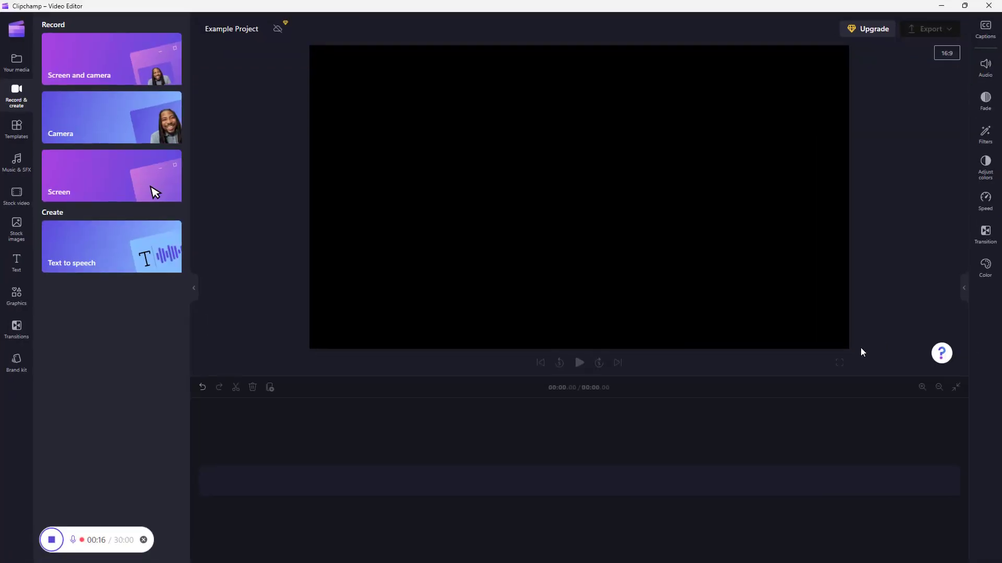
Stop and save the 19-second screen recording to the timeline, then select the clip and open Captions.
{"action": "left_click", "coordinate": [52, 540]}
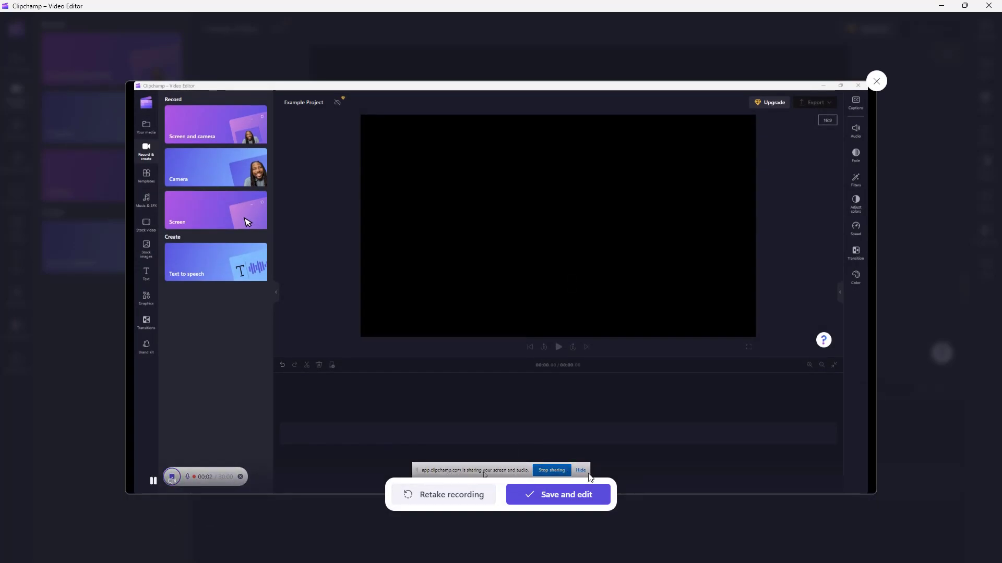
{"action": "left_click", "coordinate": [580, 498]}
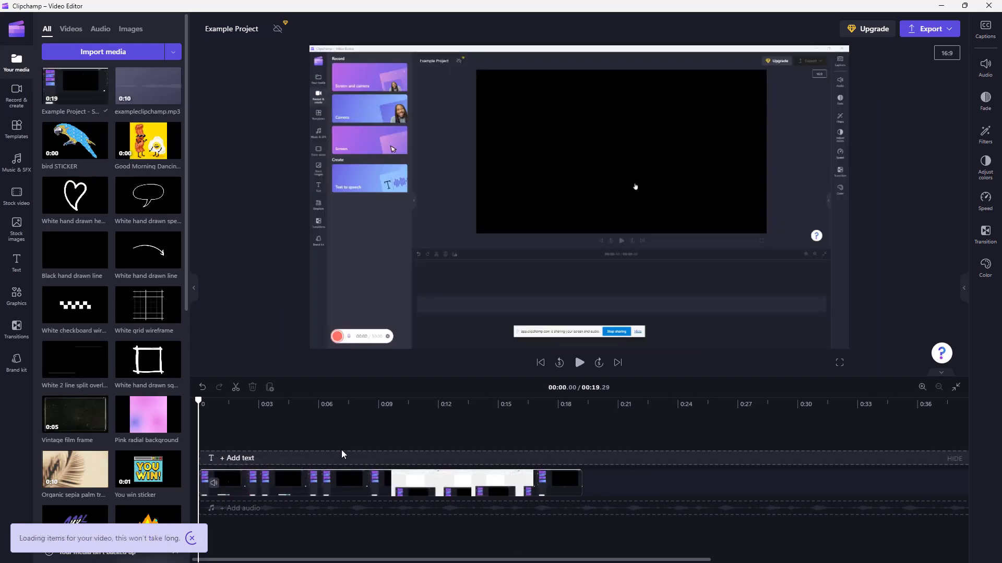
{"action": "left_click", "coordinate": [296, 407]}
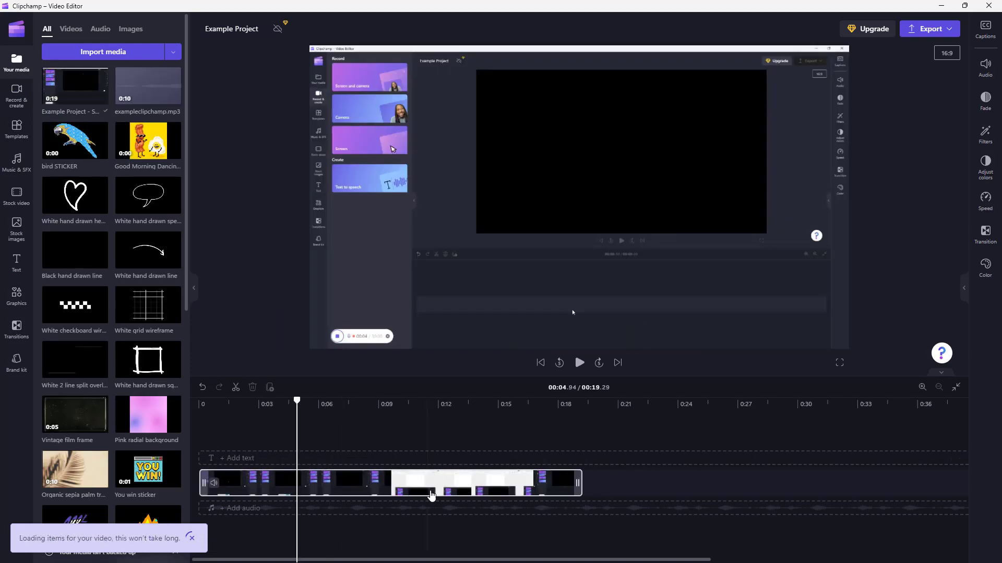
{"action": "left_click", "coordinate": [434, 488]}
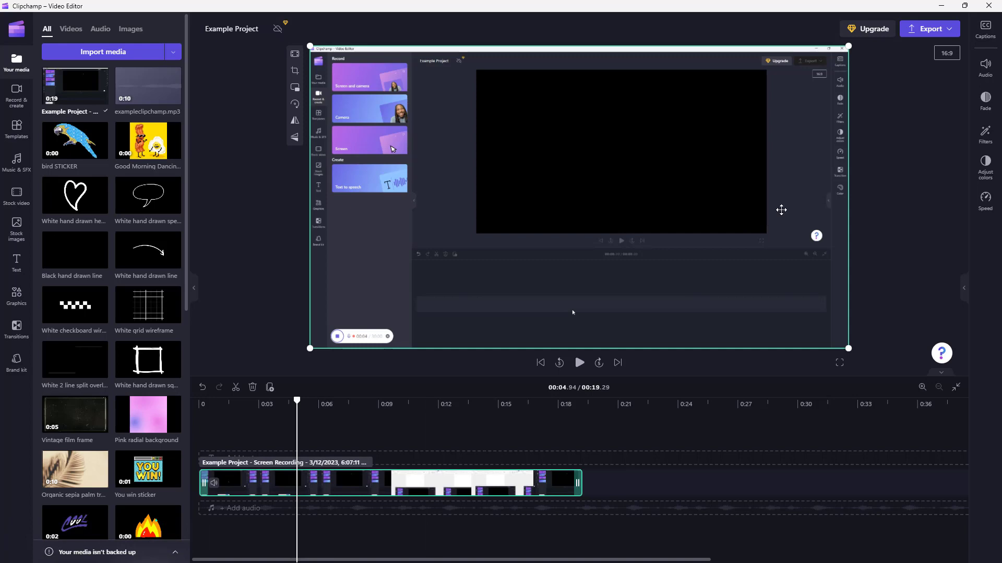
{"action": "left_click", "coordinate": [982, 30]}
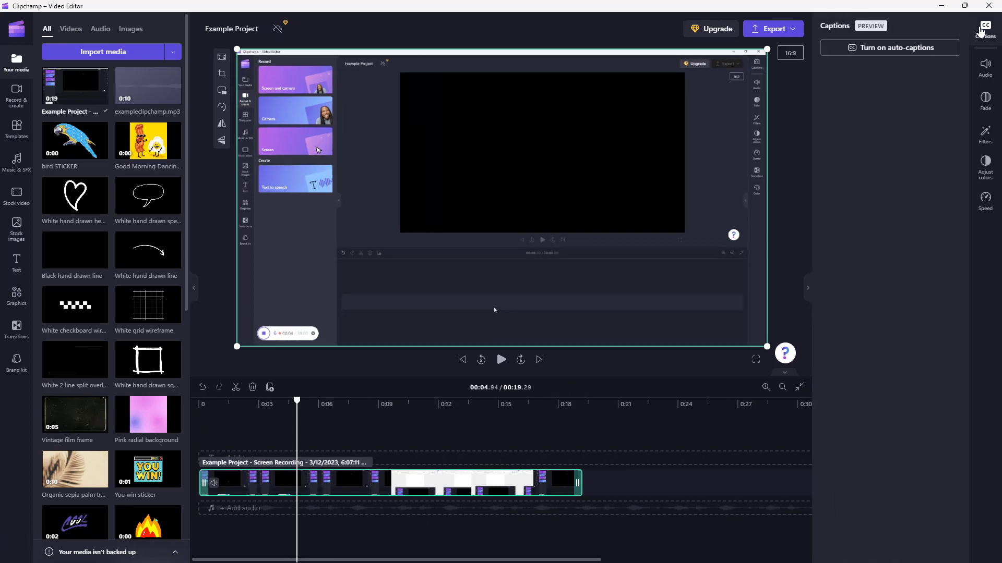
Turn on English (United States) auto-captions and preview the subtitles around 11 seconds.
{"action": "left_click", "coordinate": [886, 48]}
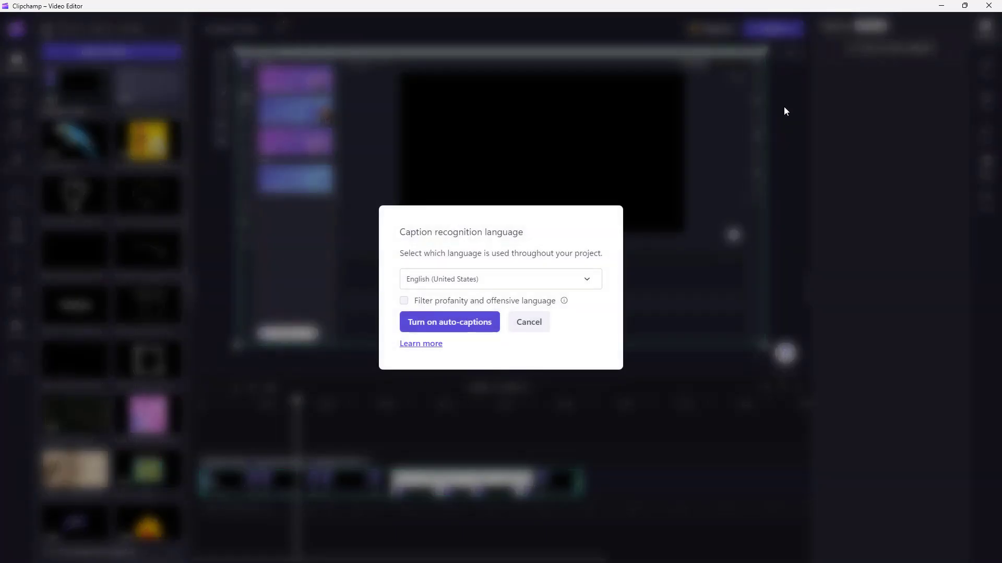
{"action": "left_click", "coordinate": [444, 323]}
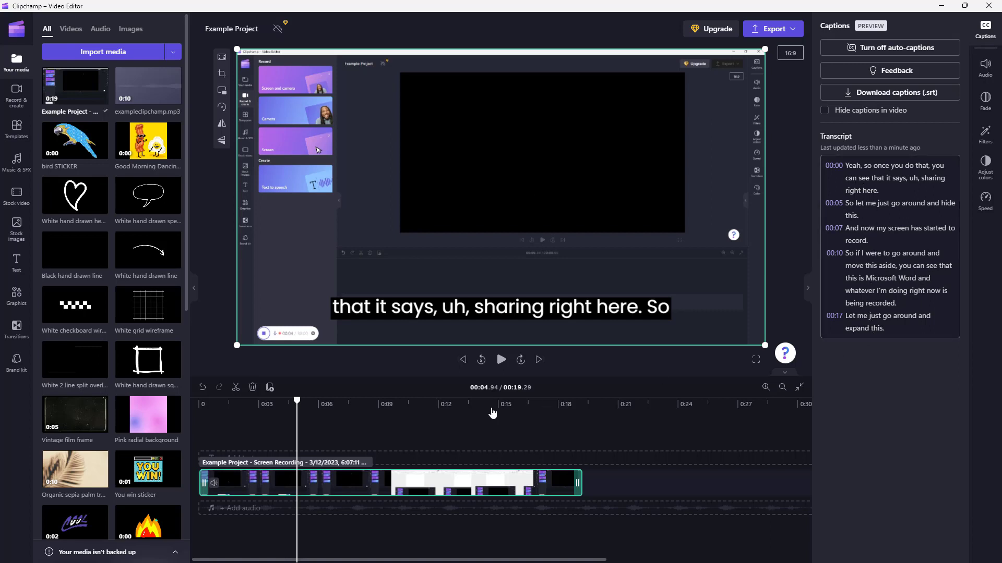
{"action": "left_click_drag", "start_coordinate": [298, 399], "coordinate": [265, 399]}
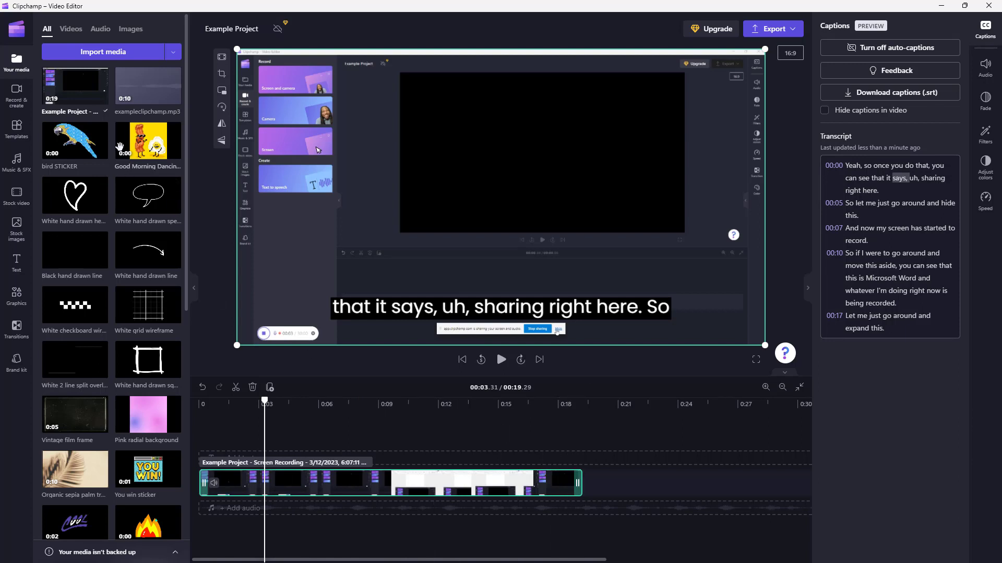
Start a new screen recording of only the Document1 - Word window.
{"action": "left_click", "coordinate": [15, 98]}
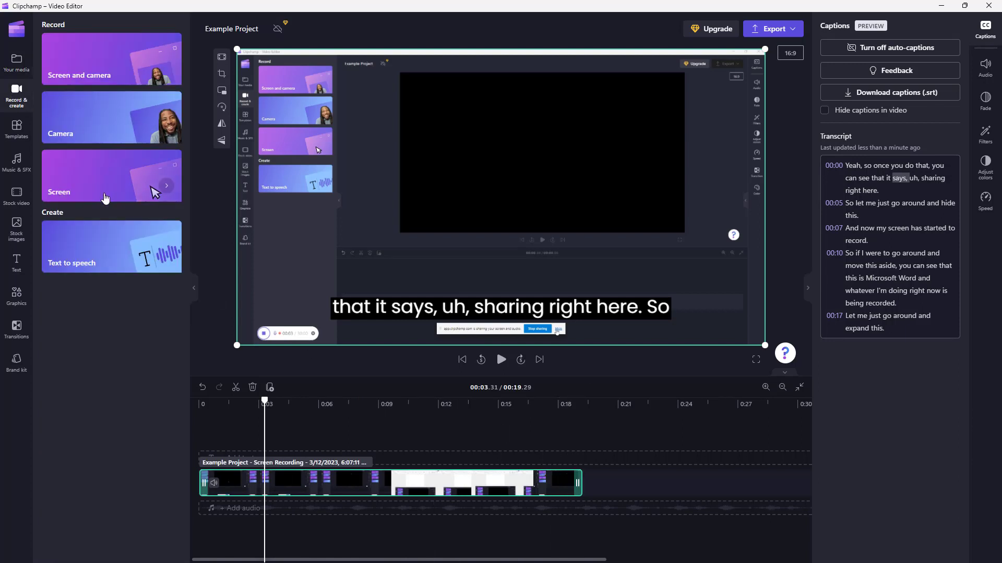
{"action": "left_click", "coordinate": [98, 190]}
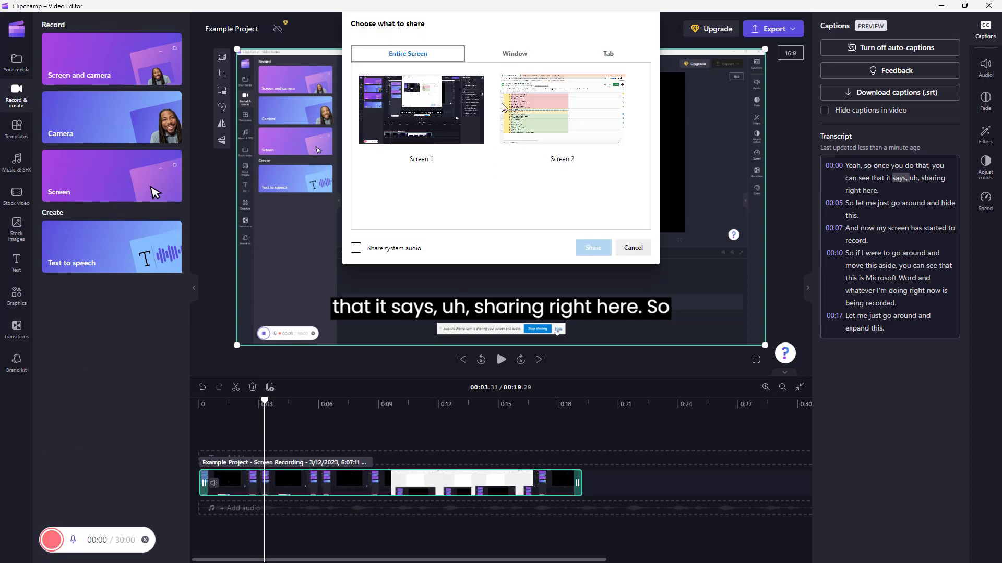
{"action": "left_click", "coordinate": [515, 54]}
{"action": "left_click", "coordinate": [478, 125]}
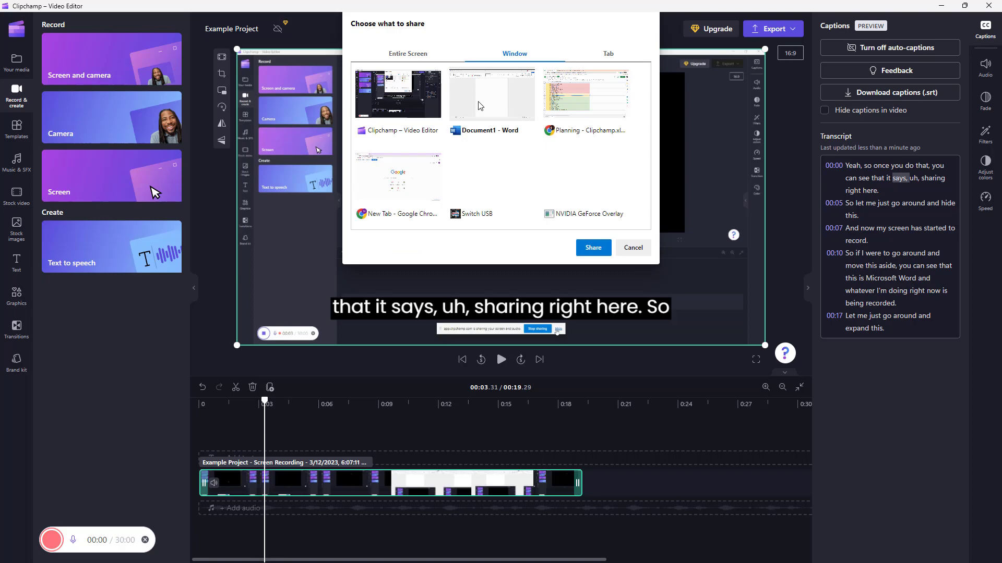
{"action": "left_click", "coordinate": [593, 249]}
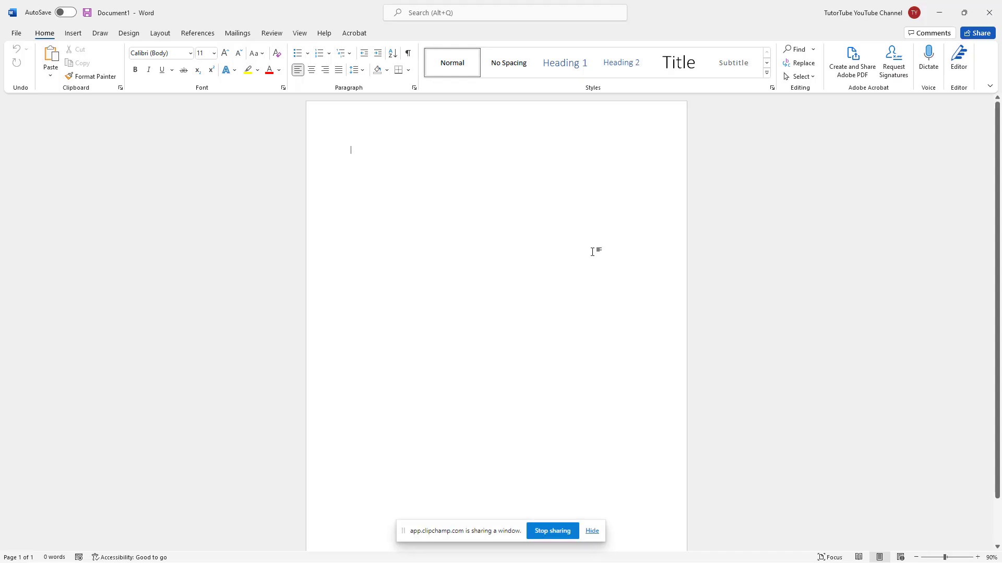
{"action": "left_click", "coordinate": [591, 531]}
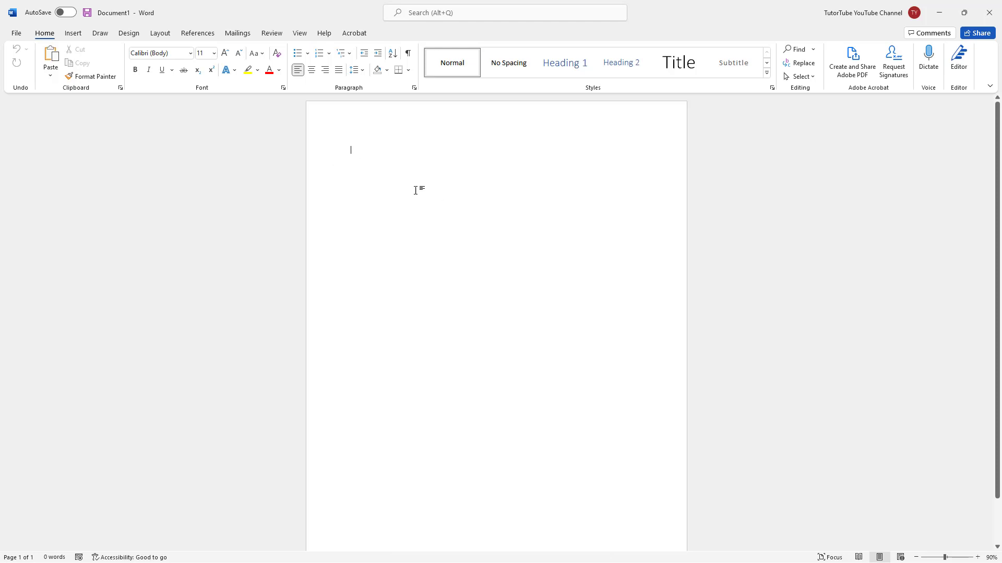
Type 'dgdfgd' and 'dfg' on two lines in Word, then minimise the Word window.
{"action": "type", "text": "dgdfgd"}
{"action": "key", "text": "Return"}
{"action": "type", "text": "d"}
{"action": "key", "text": "Return"}
{"action": "type", "text": "f"}
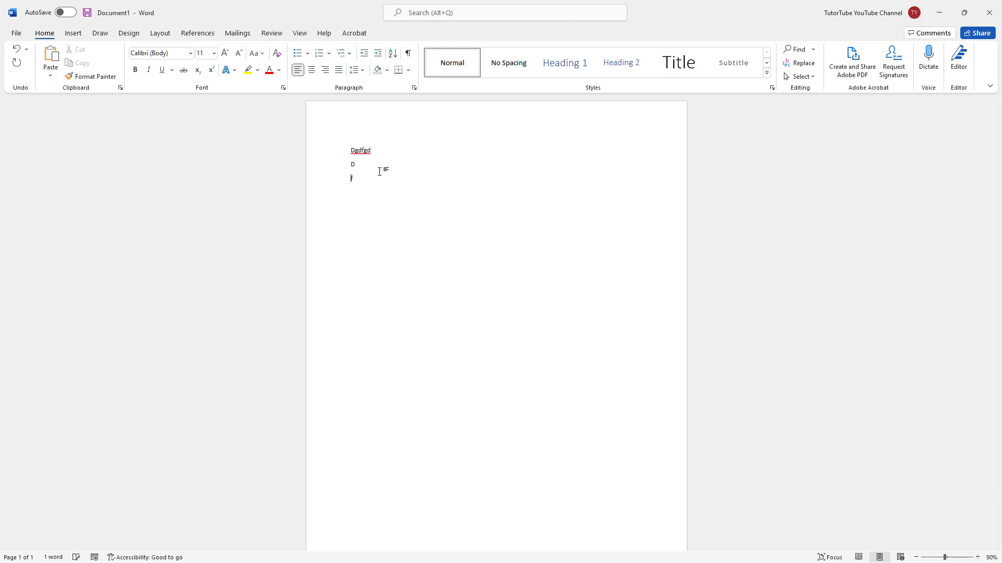
{"action": "type", "text": "g"}
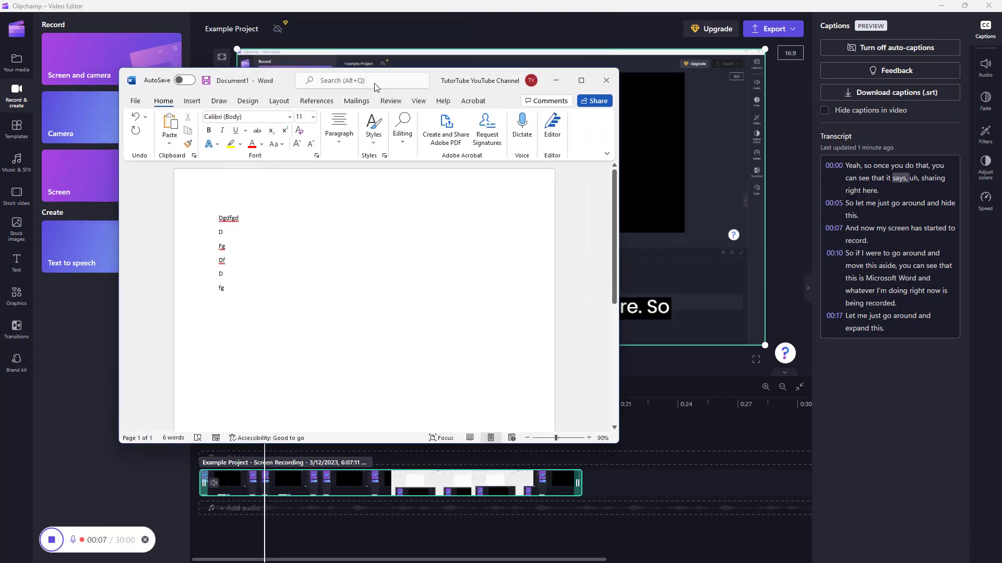
{"action": "left_click_drag", "start_coordinate": [402, 94], "coordinate": [514, 112]}
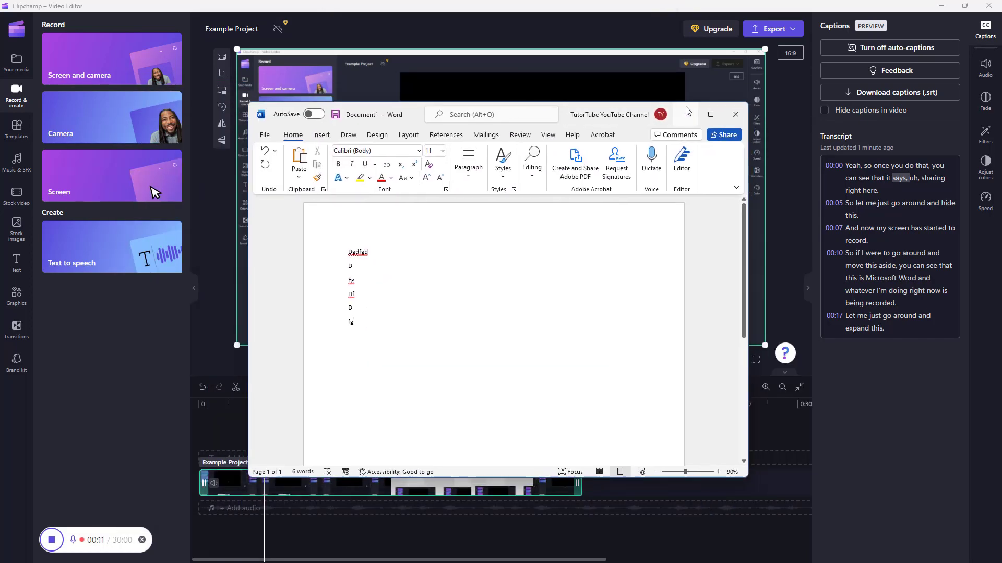
{"action": "left_click", "coordinate": [687, 114]}
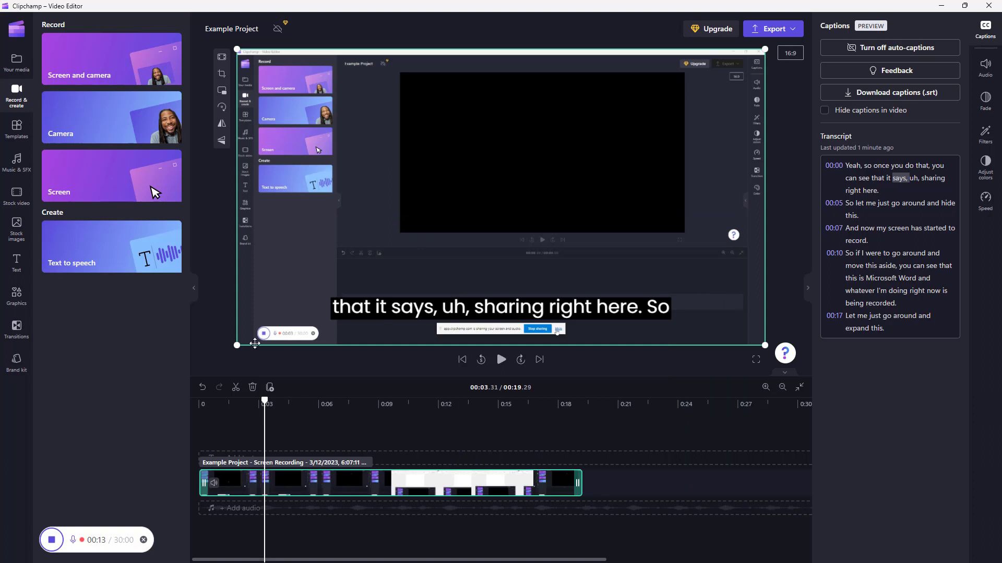
Stop and save the Word-window recording as a second timeline clip, extending the project to 32.10 seconds.
{"action": "left_click", "coordinate": [51, 540]}
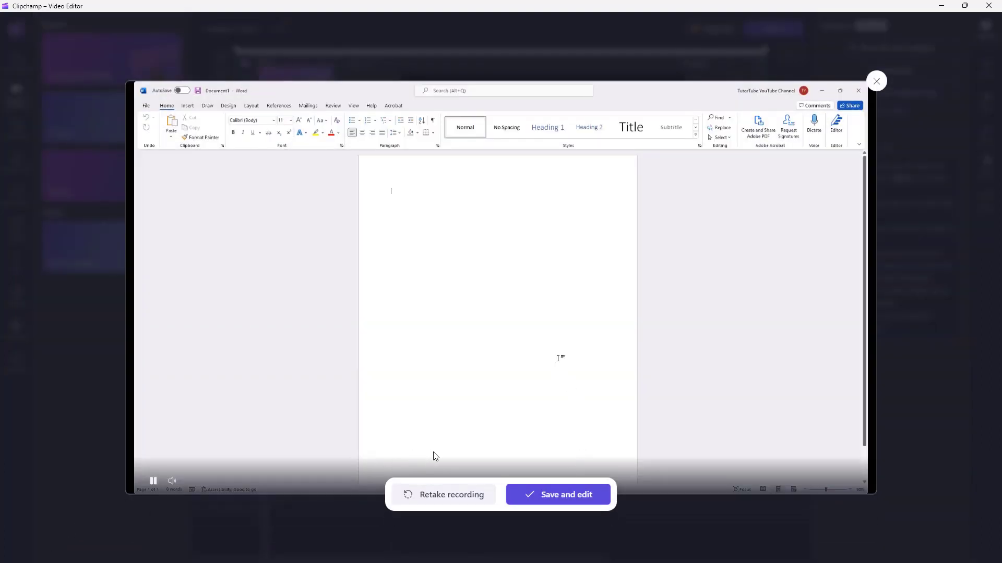
{"action": "left_click", "coordinate": [554, 494]}
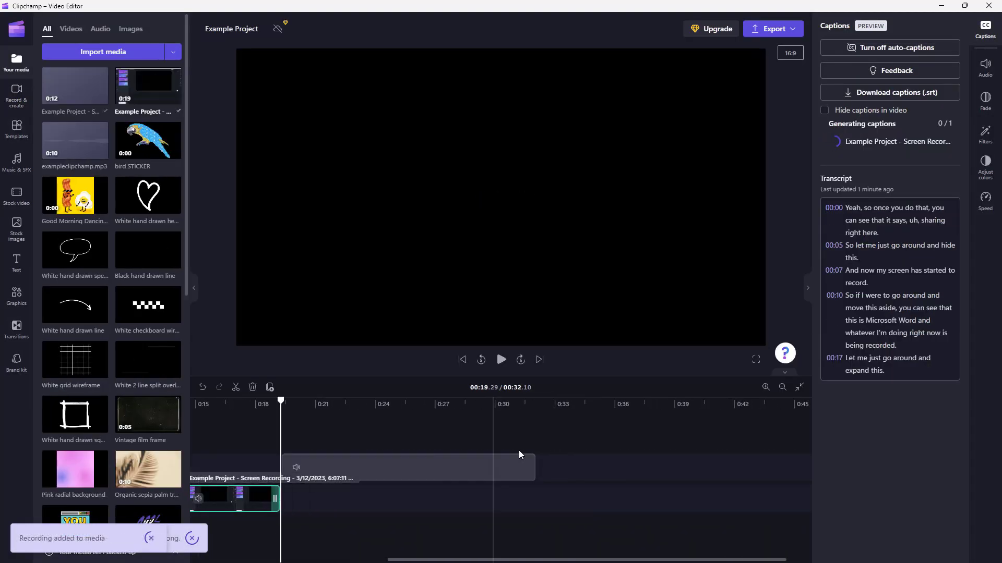
{"action": "left_click", "coordinate": [347, 410]}
{"action": "left_click_drag", "start_coordinate": [349, 413], "coordinate": [515, 415]}
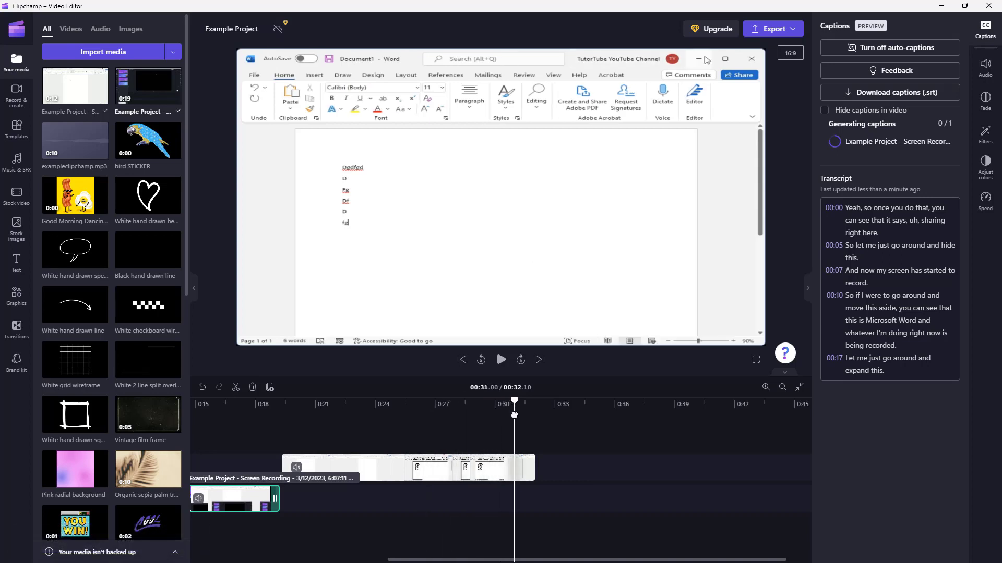
{"action": "left_click", "coordinate": [416, 412]}
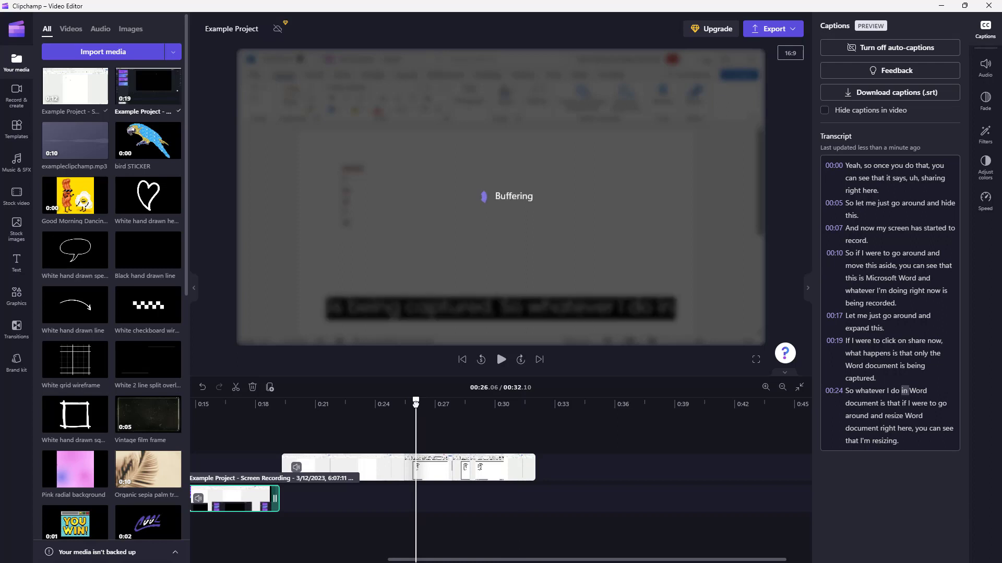
{"action": "left_click", "coordinate": [448, 476]}
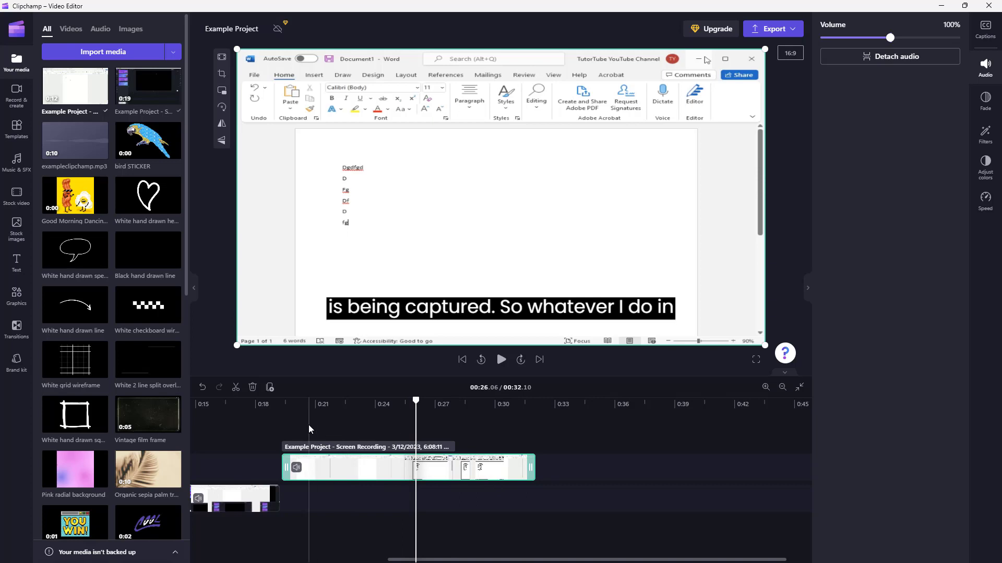
{"action": "left_click", "coordinate": [243, 404]}
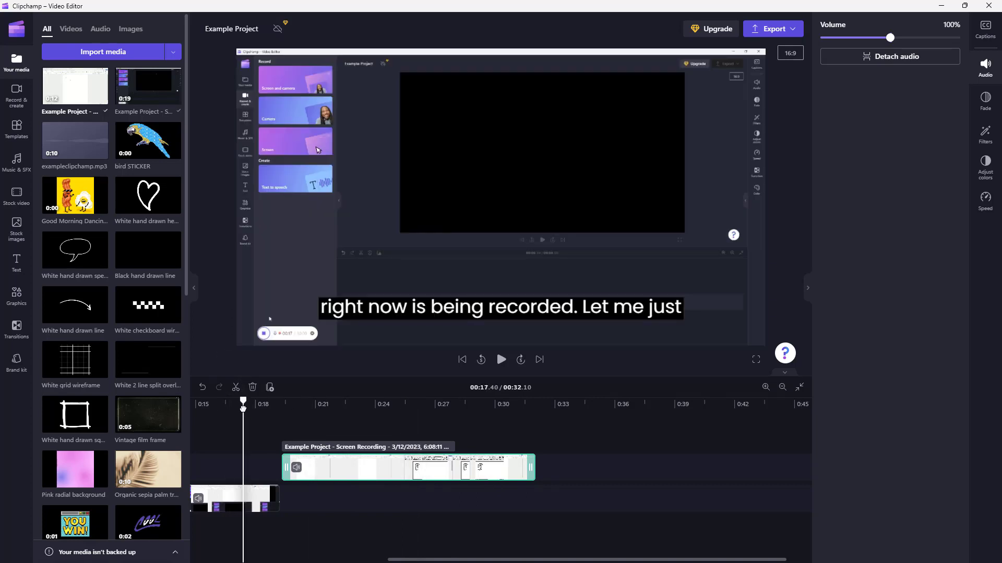